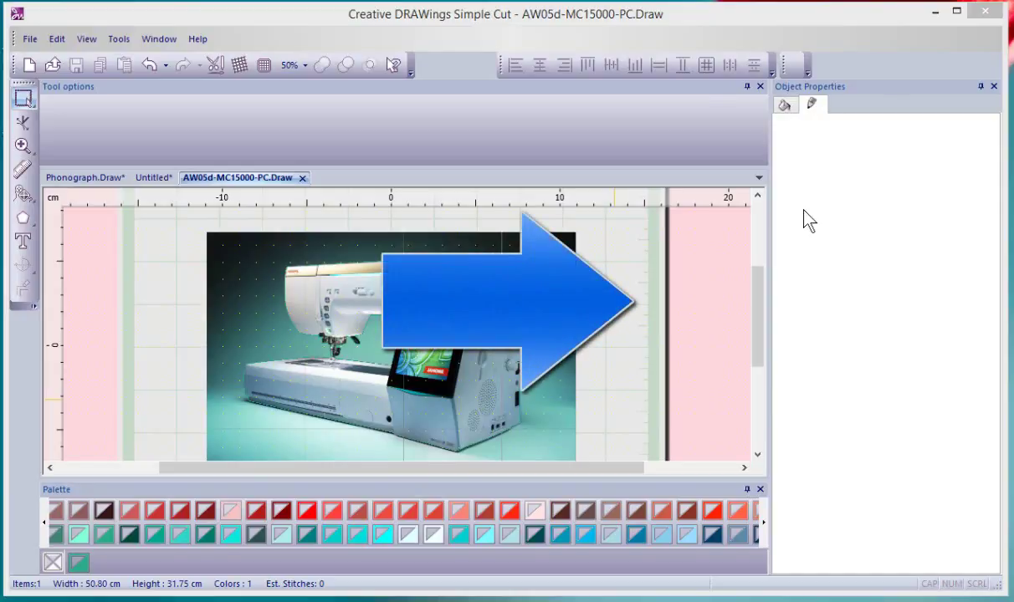
# - Zoom and pan the drawing to bring the needle and machine bed into view
pyautogui.click(625, 20)
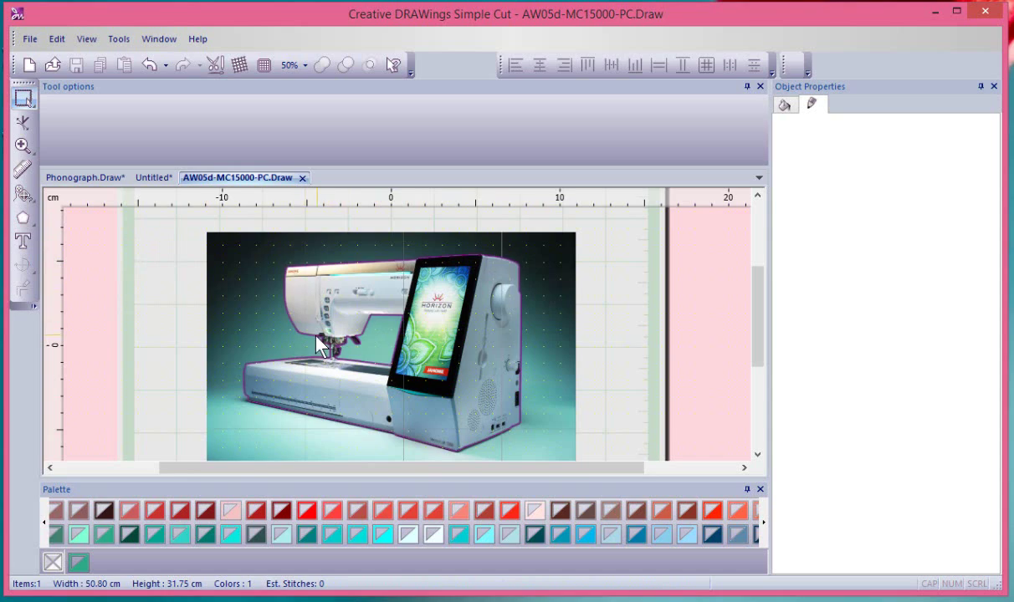
pyautogui.scroll(5, 320, 345)
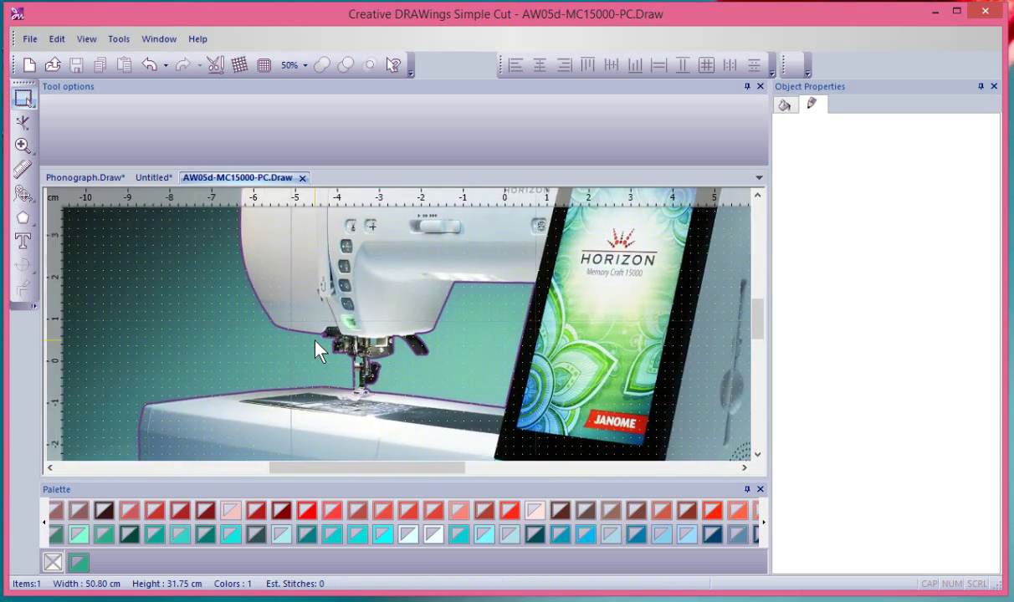
pyautogui.scroll(5, 321, 349)
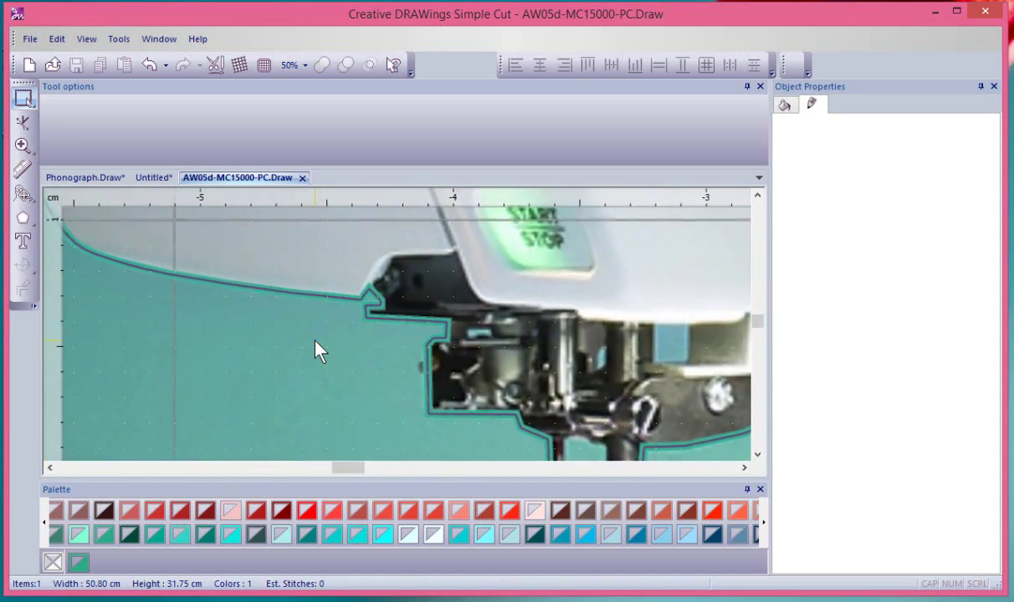
pyautogui.scroll(3, 320, 350)
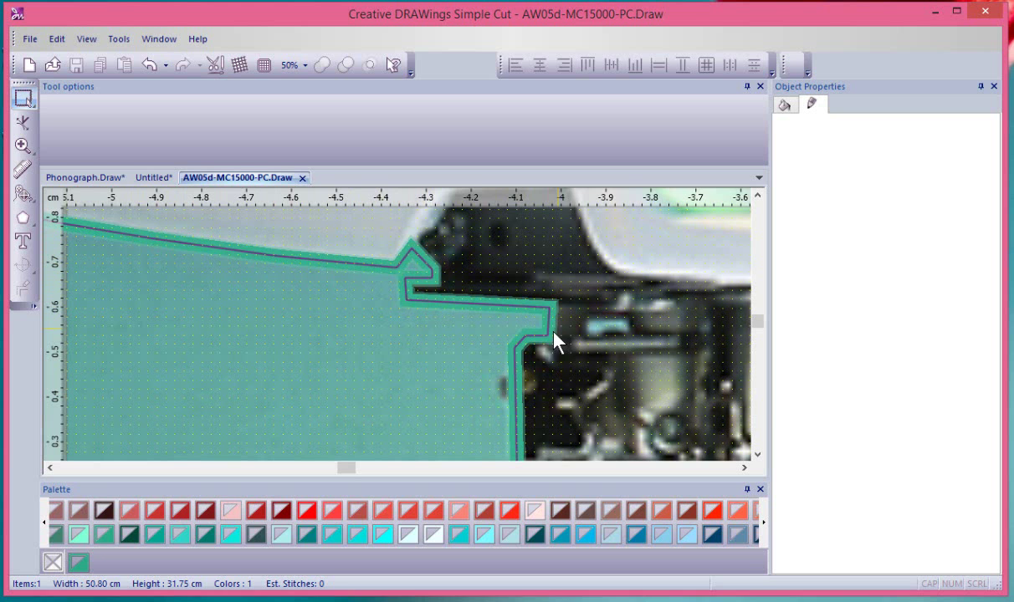
pyautogui.scroll(-3, 623, 355)
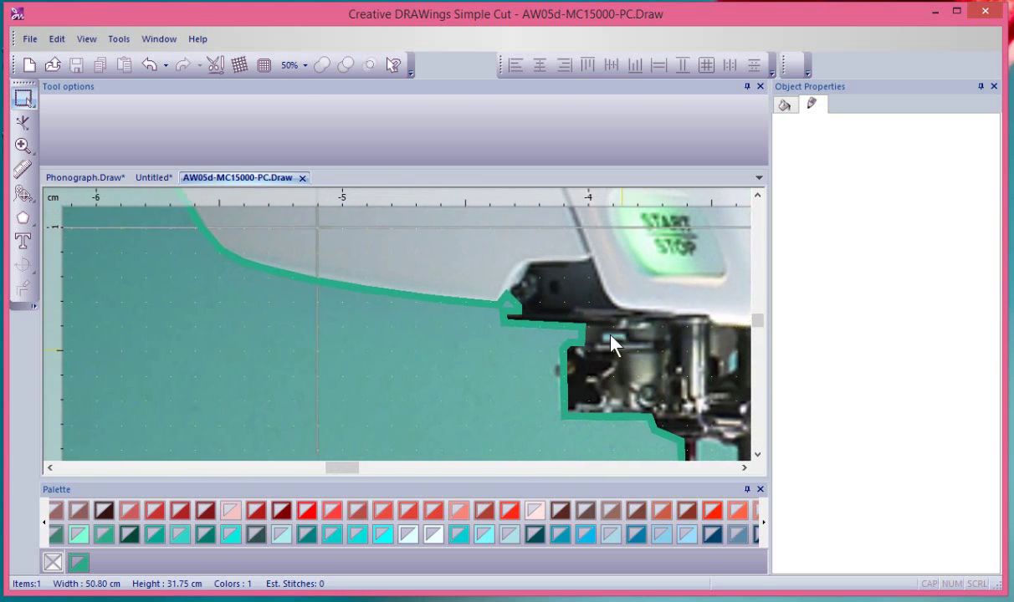
pyautogui.scroll(-3, 628, 339)
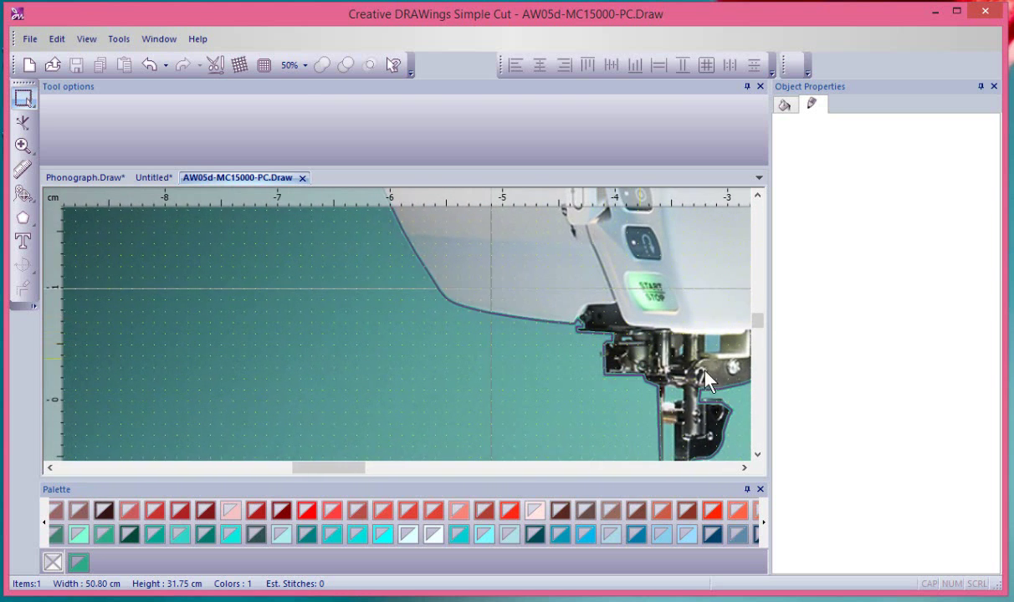
pyautogui.click(757, 456)
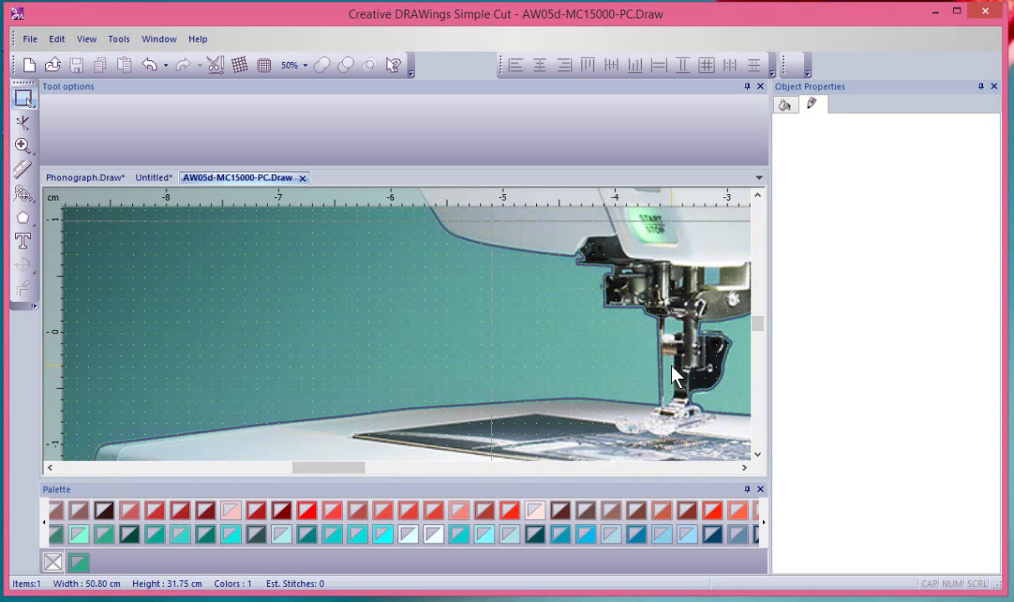
pyautogui.scroll(-2, 672, 368)
pyautogui.scroll(-2, 671, 374)
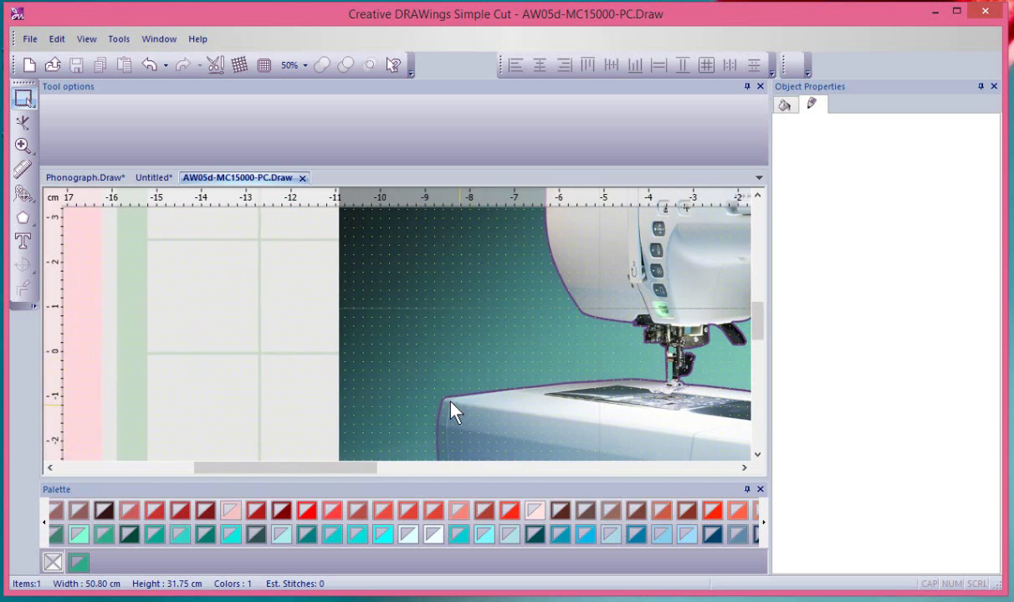
pyautogui.scroll(-3, 595, 358)
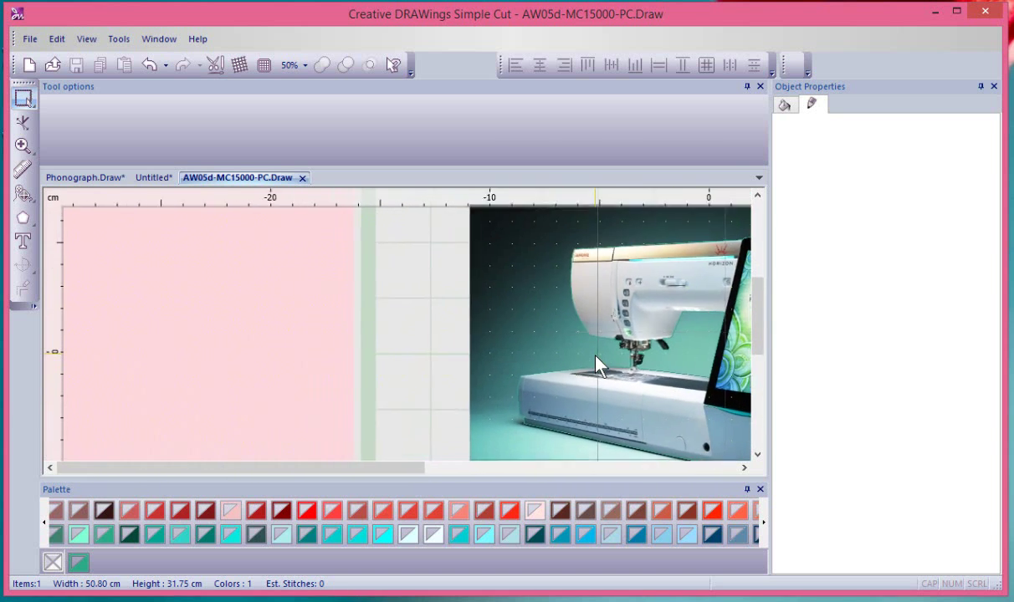
pyautogui.moveTo(416, 473); pyautogui.dragTo(549, 475)
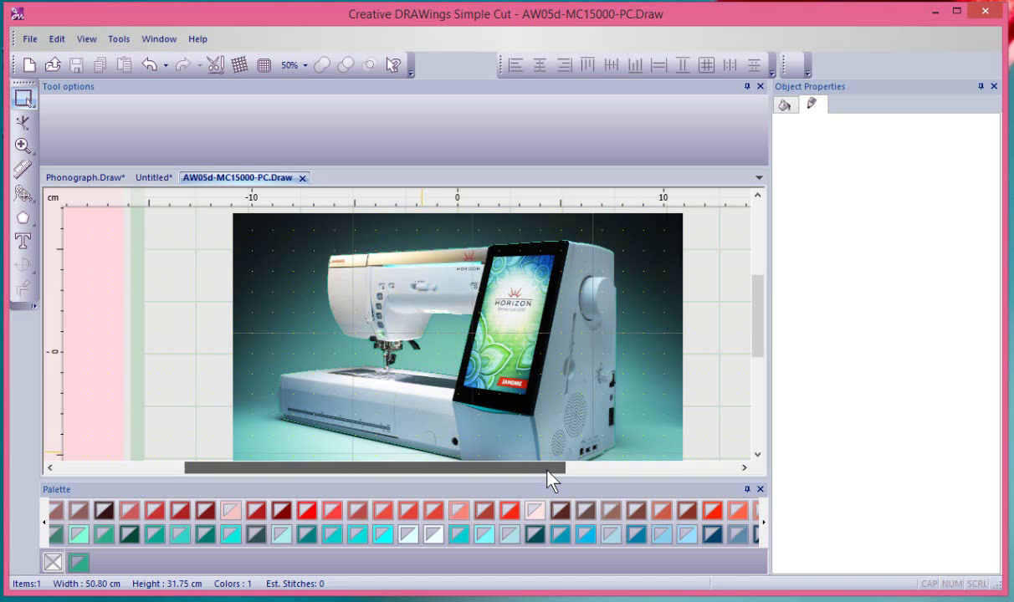
pyautogui.moveTo(759, 325); pyautogui.dragTo(758, 333)
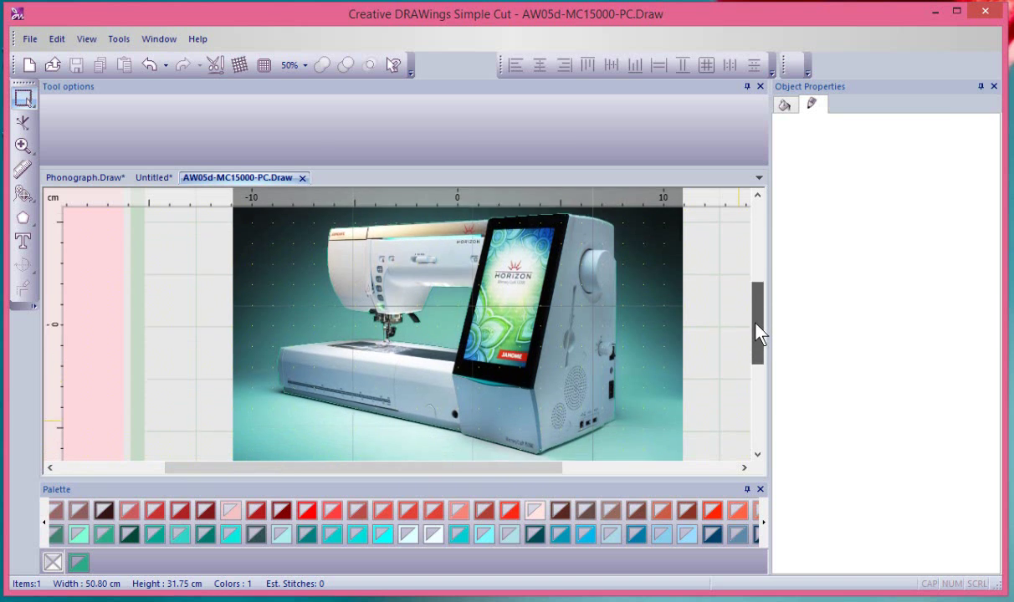
# - Select the traced sewing-machine outline and export it to the Artistic Edge USB cutter
pyautogui.click(616, 307)
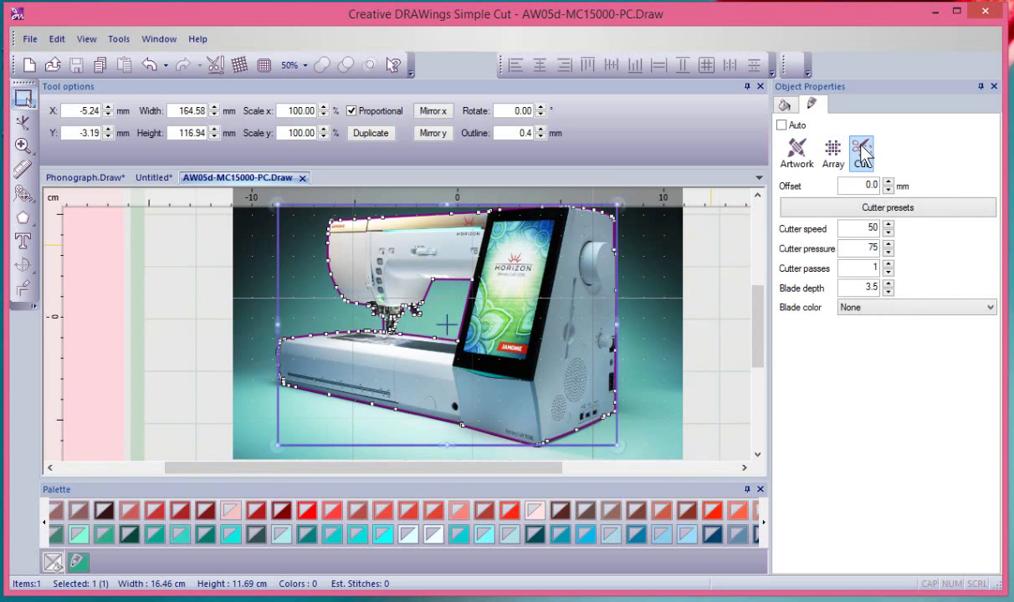
pyautogui.click(30, 39)
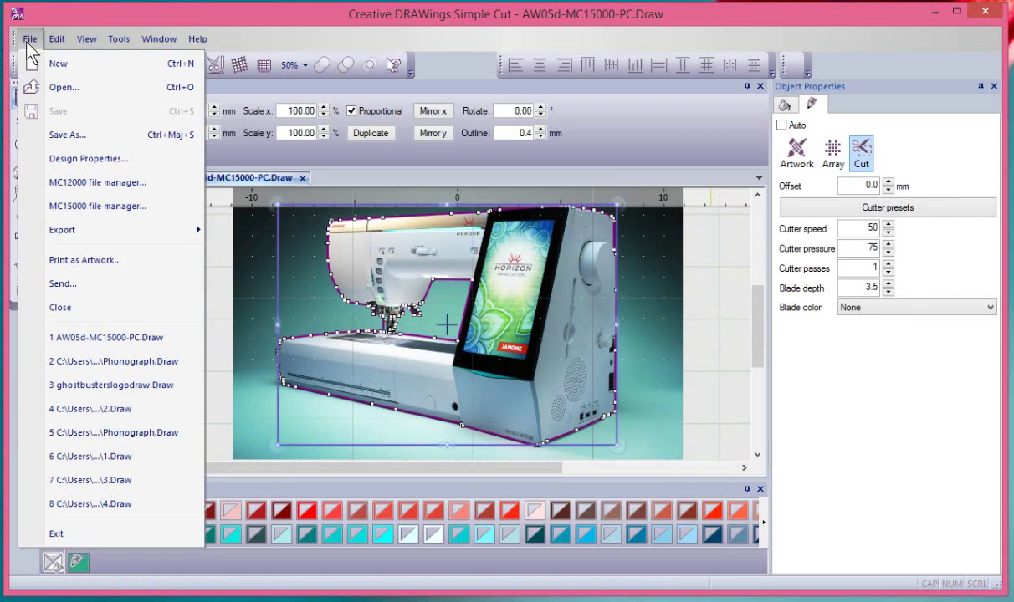
pyautogui.moveTo(82, 230)
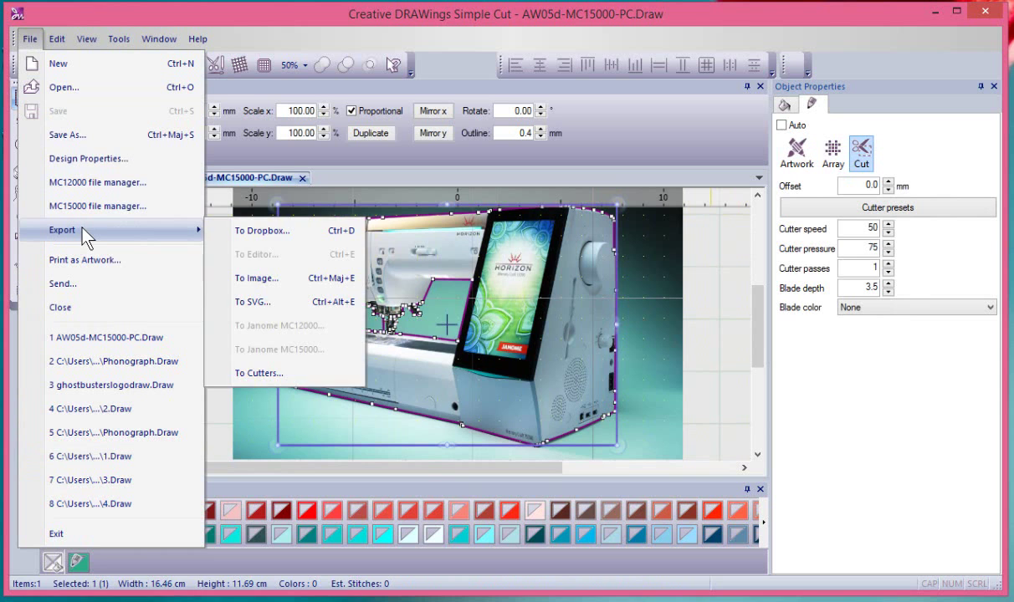
pyautogui.click(284, 373)
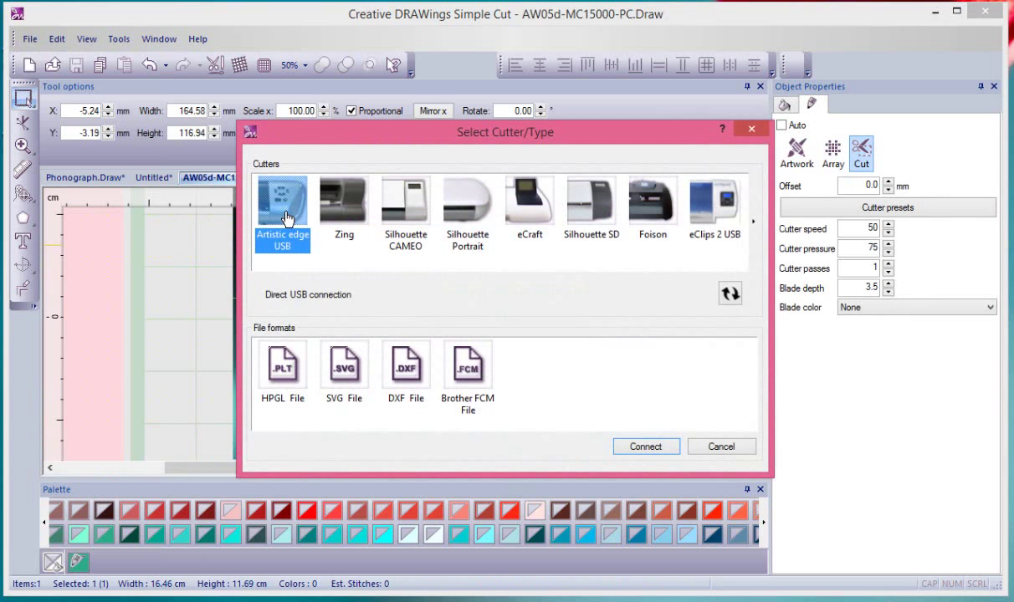
pyautogui.click(646, 447)
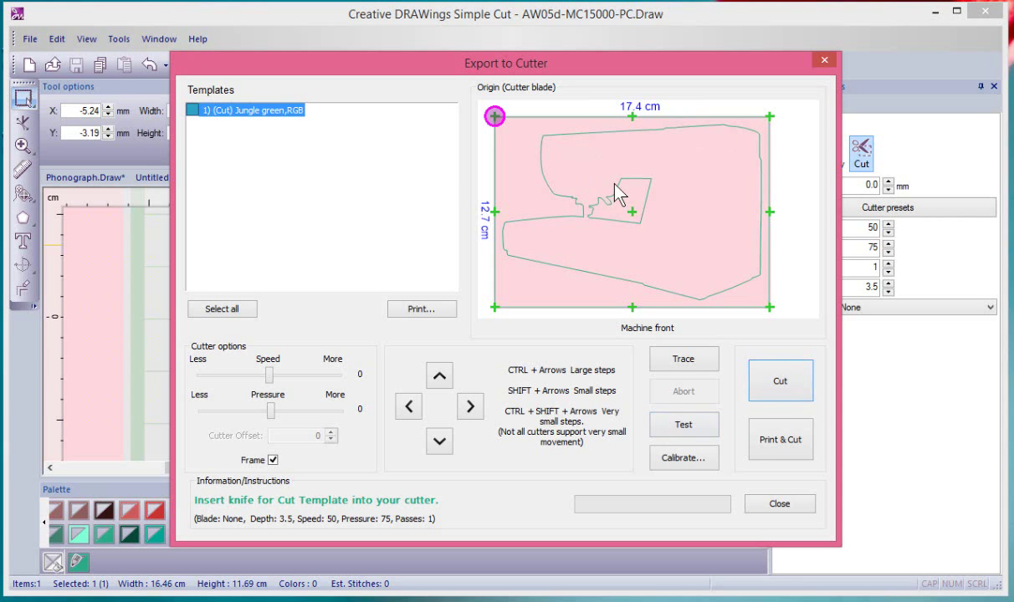
# - Start Print & Cut and preview printing the photo with alignment marks 1–3
pyautogui.click(778, 441)
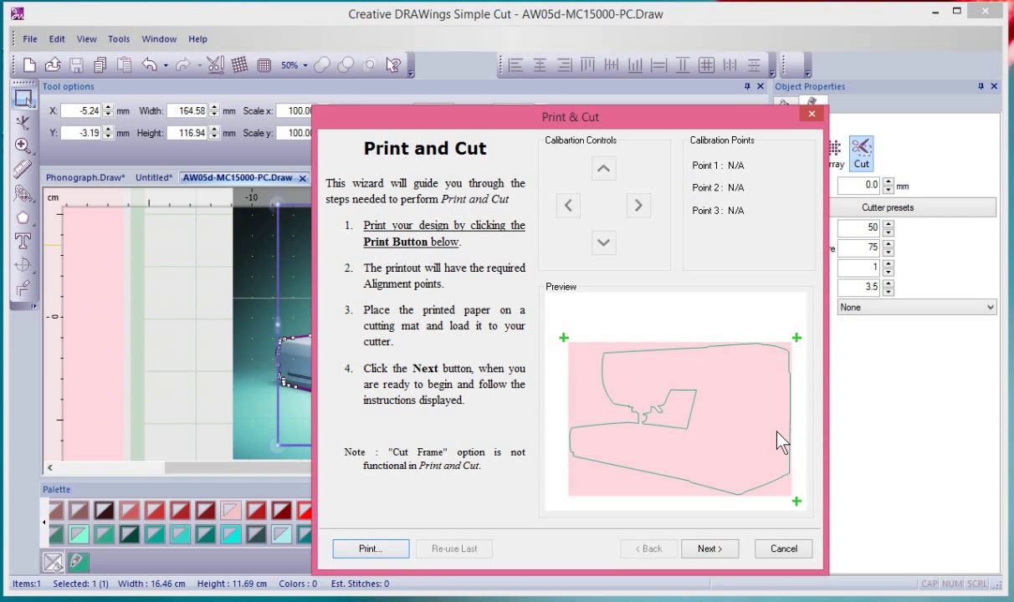
pyautogui.click(393, 554)
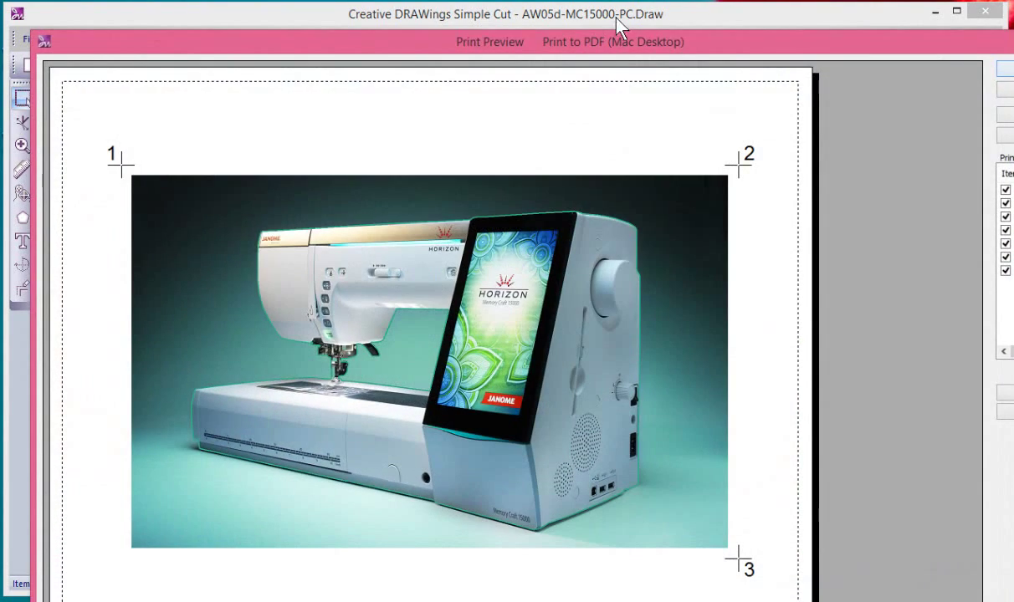
# - Move the print preview up-left and narrow it so the page and options fit on screen
pyautogui.moveTo(622, 46); pyautogui.dragTo(589, 17)
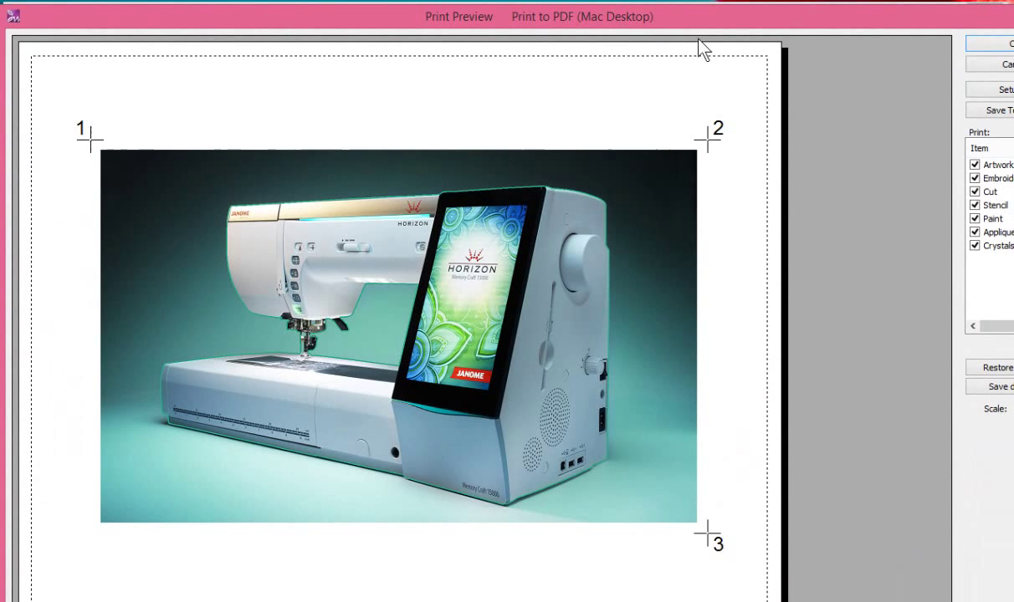
pyautogui.moveTo(1012, 302); pyautogui.dragTo(1003, 301)
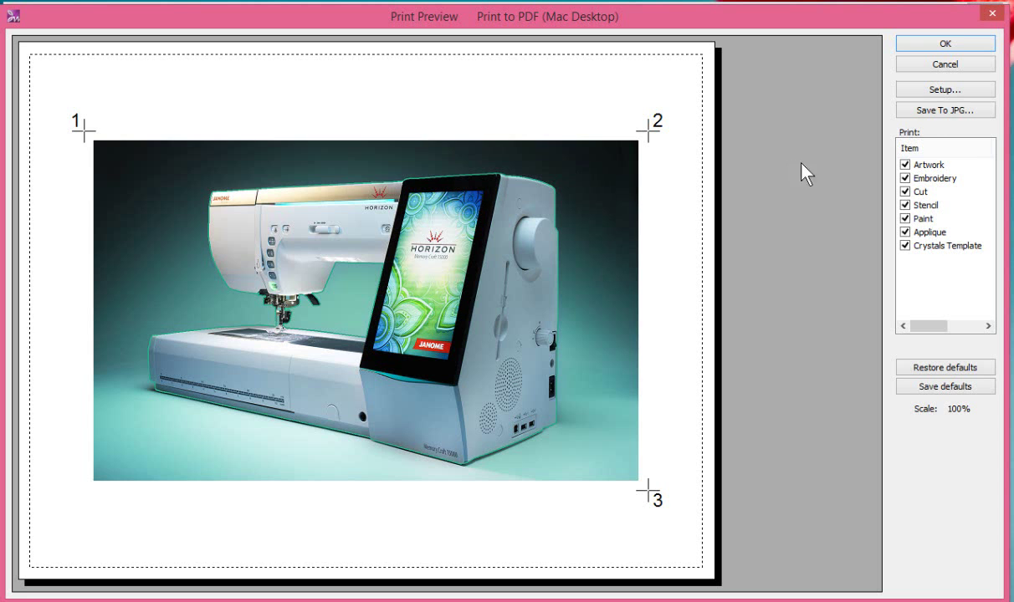
# - Print the page with alignment marks and advance the wizard to laser point 1
pyautogui.click(954, 43)
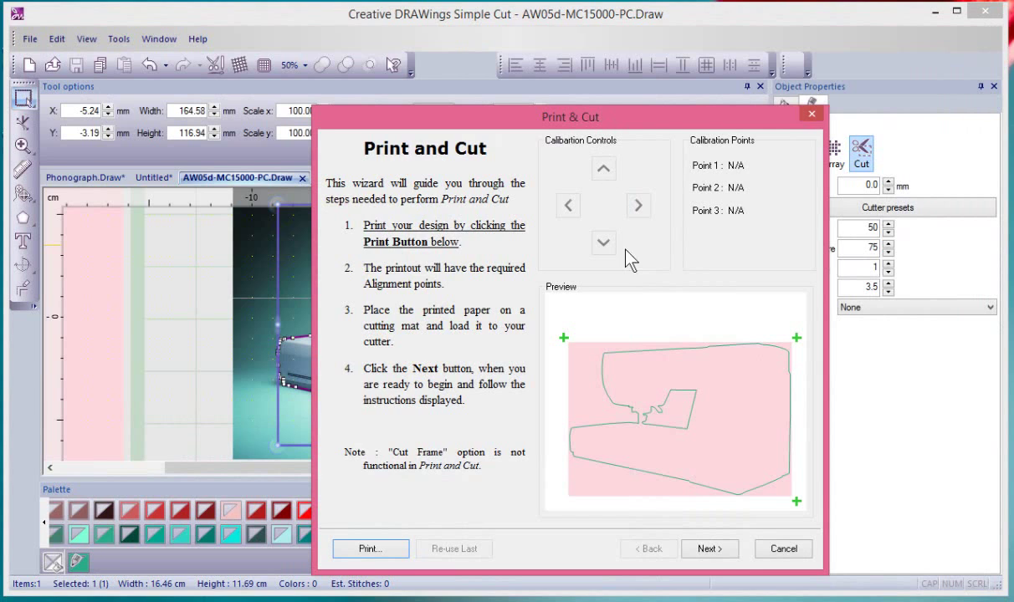
pyautogui.click(712, 559)
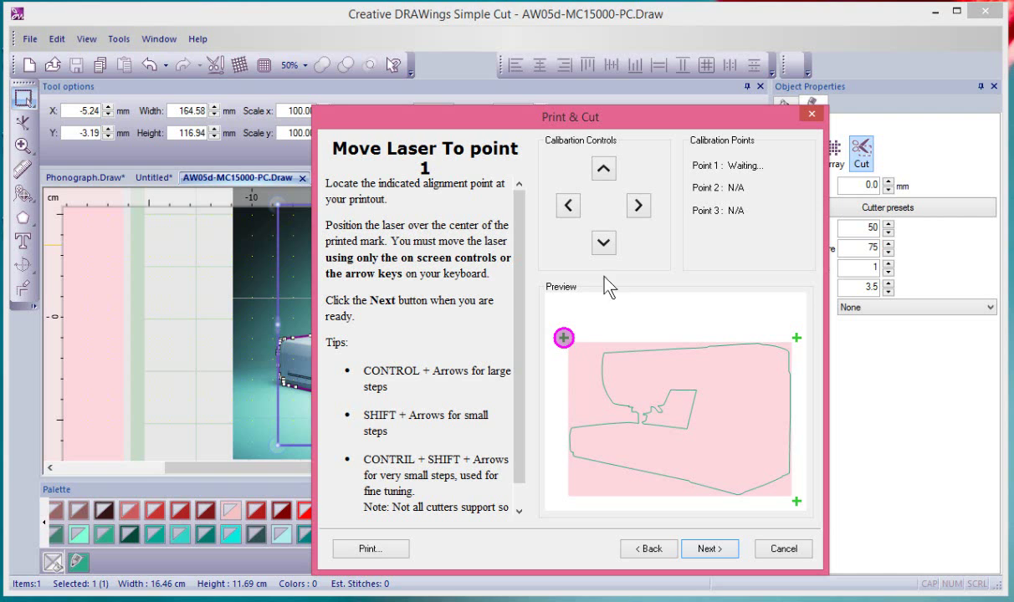
# - Nudge the laser right to confirm point 1, then left twice to confirm point 2
pyautogui.click(636, 205)
pyautogui.click(714, 551)
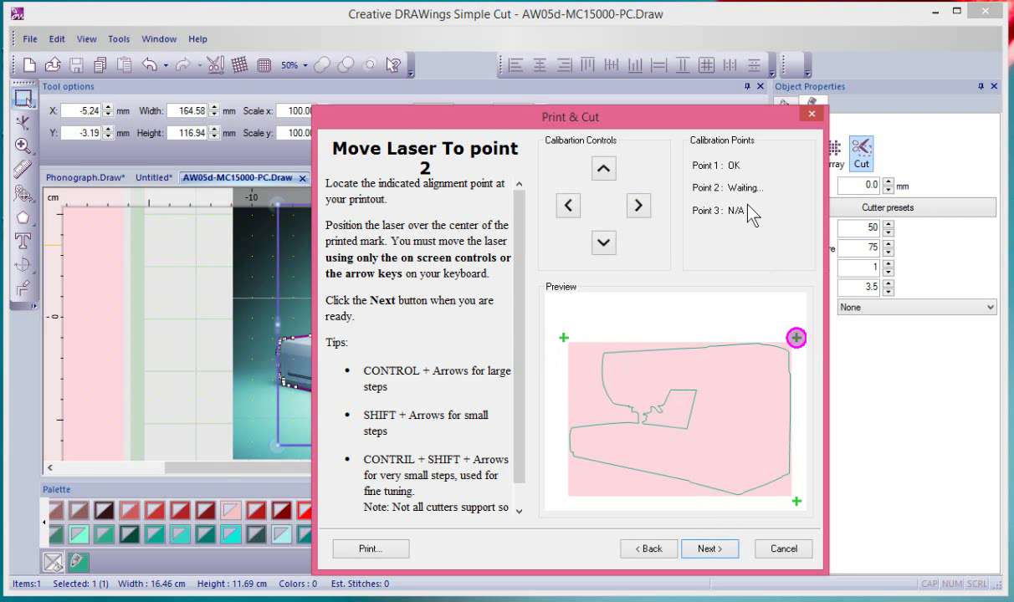
pyautogui.click(568, 206)
pyautogui.click(569, 205)
pyautogui.click(709, 549)
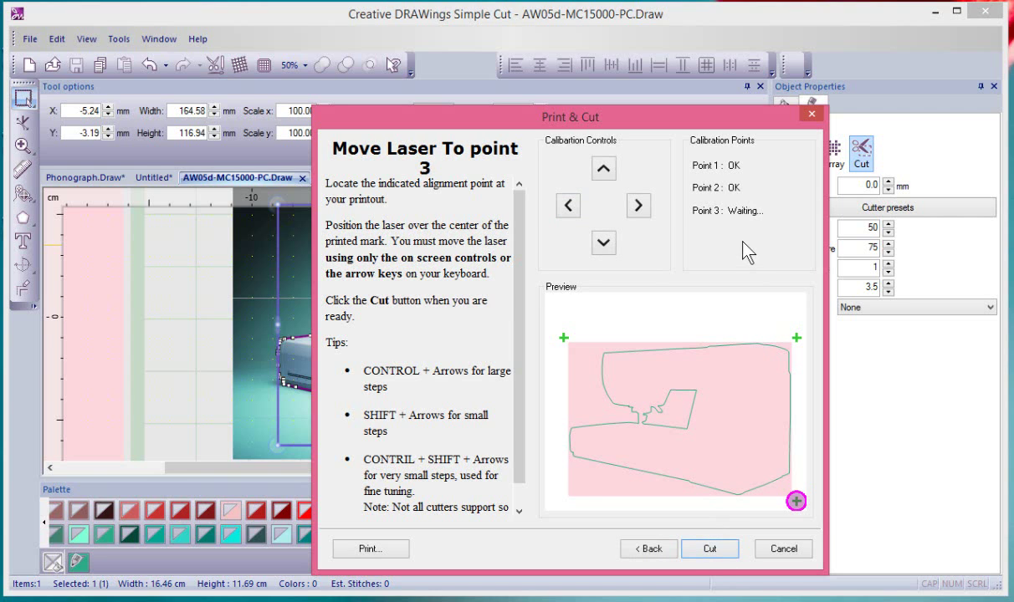
# - Nudge the laser left for point 3, cut the outline, and acknowledge Send Completed
pyautogui.click(569, 205)
pyautogui.click(719, 552)
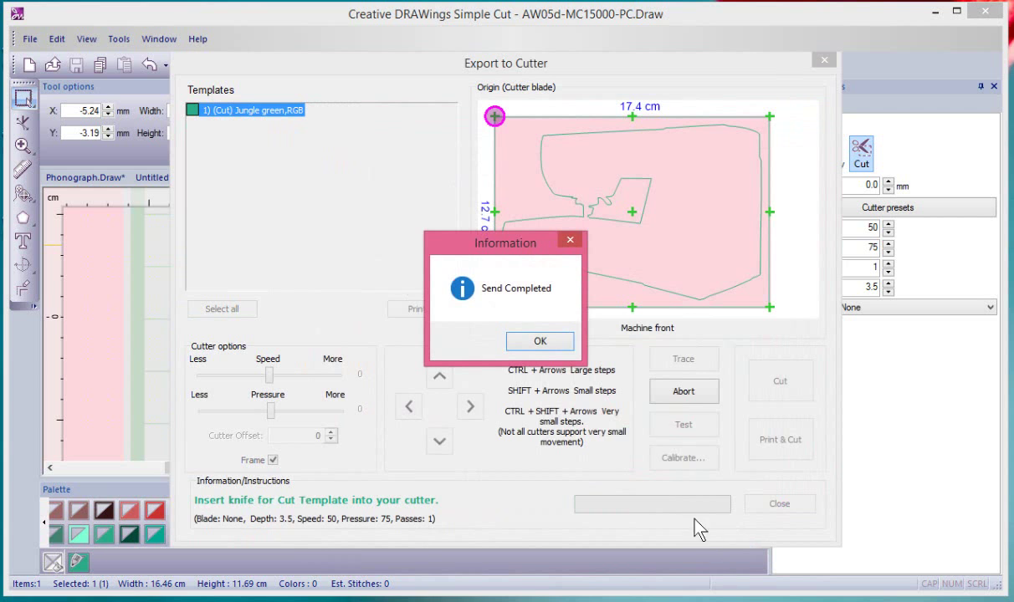
pyautogui.click(542, 342)
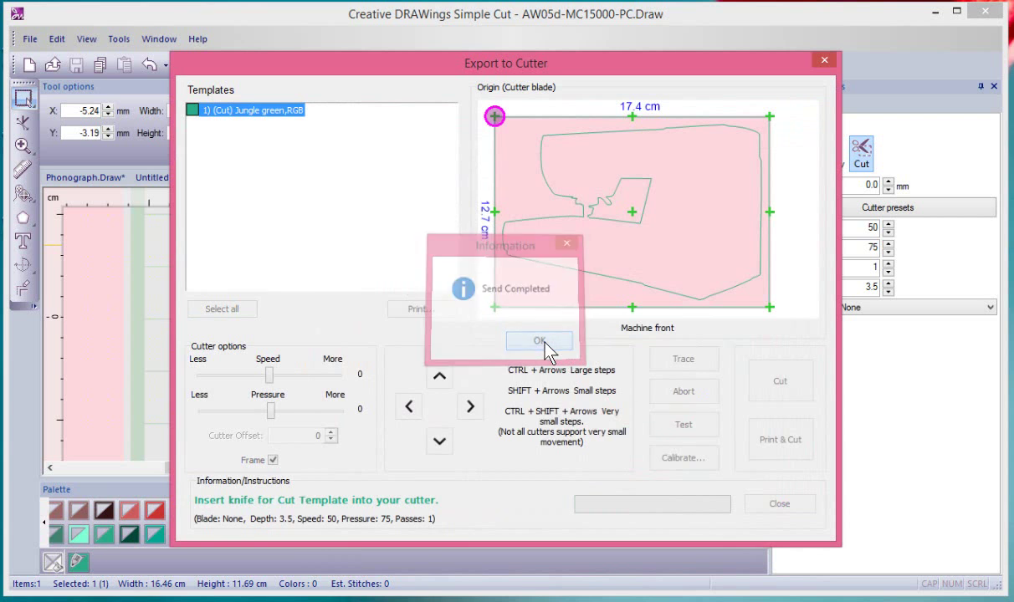
# - Close Export to Cutter and switch to the finished cut-out photo AW05d.017.jpg
pyautogui.click(787, 504)
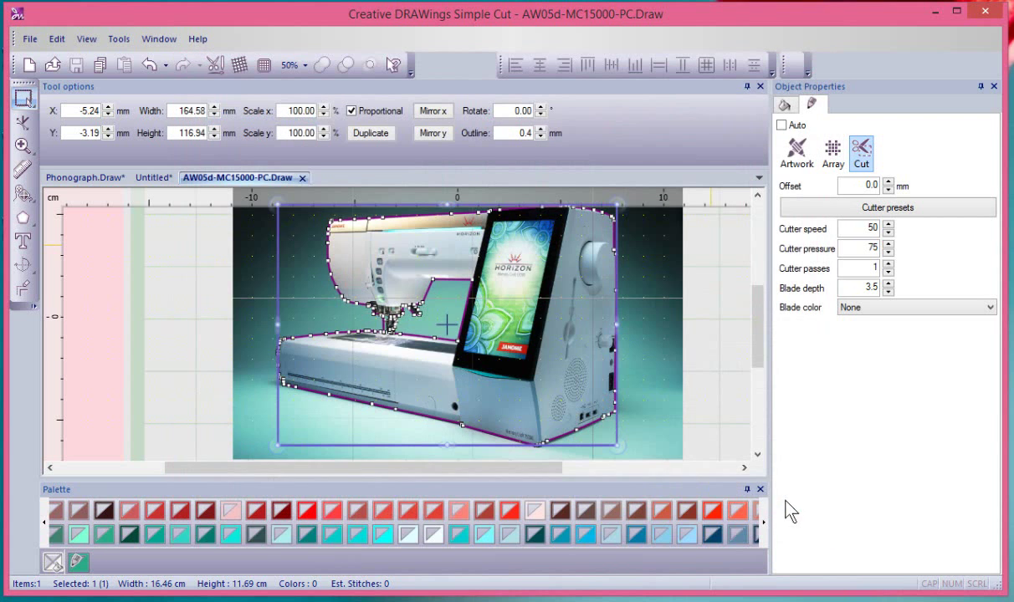
pyautogui.hotkey('alt', 'Tab')
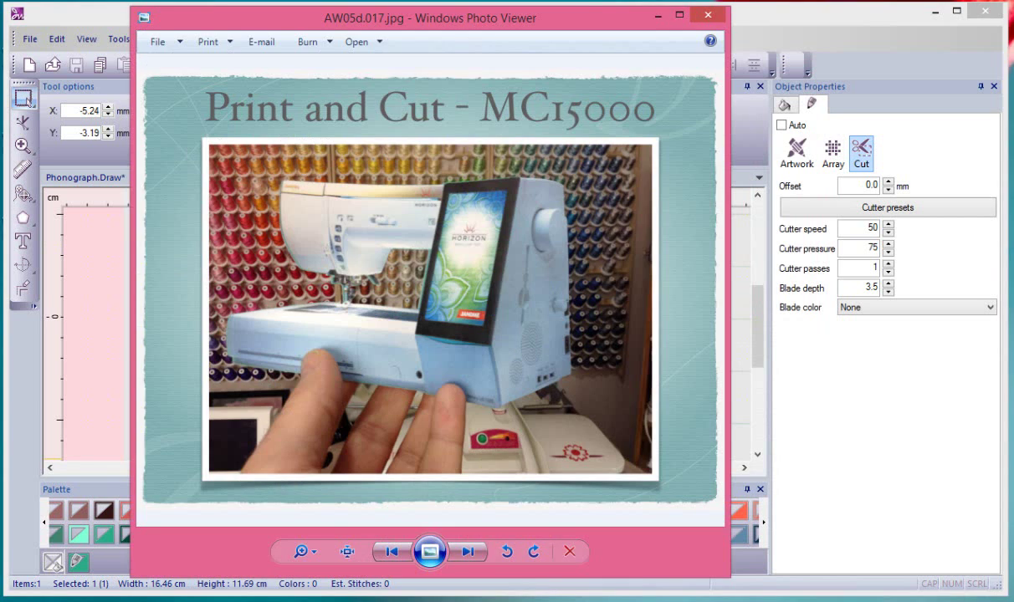